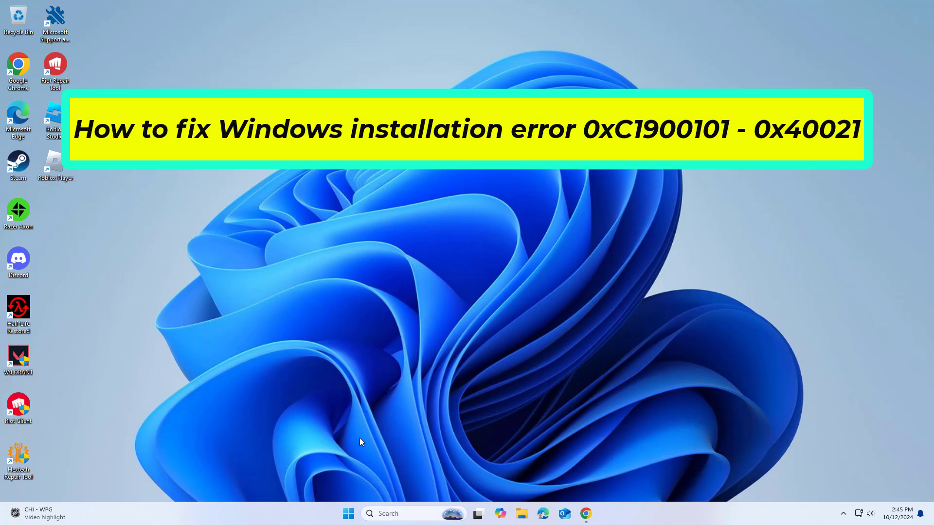
Search Windows for 'fix windows' to find the Windows Update troubleshooter.
left_click(387, 515)
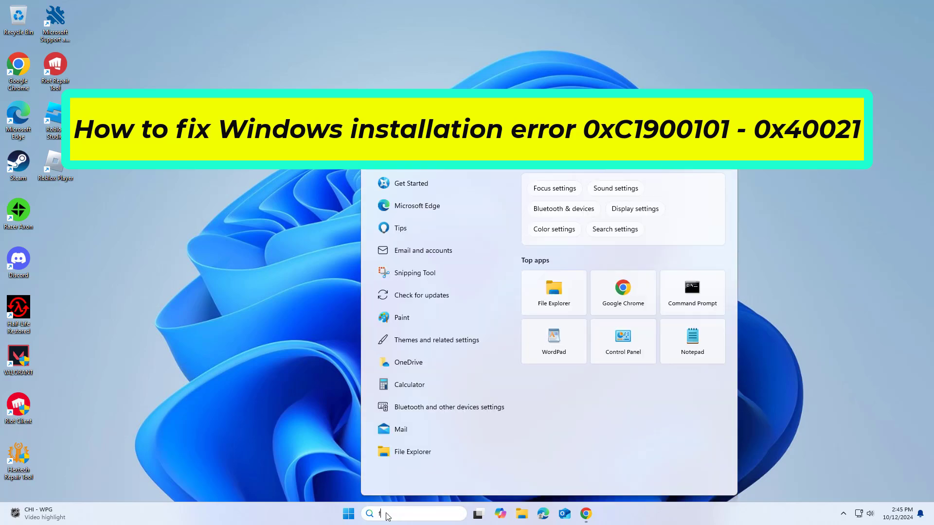
type("fix wi")
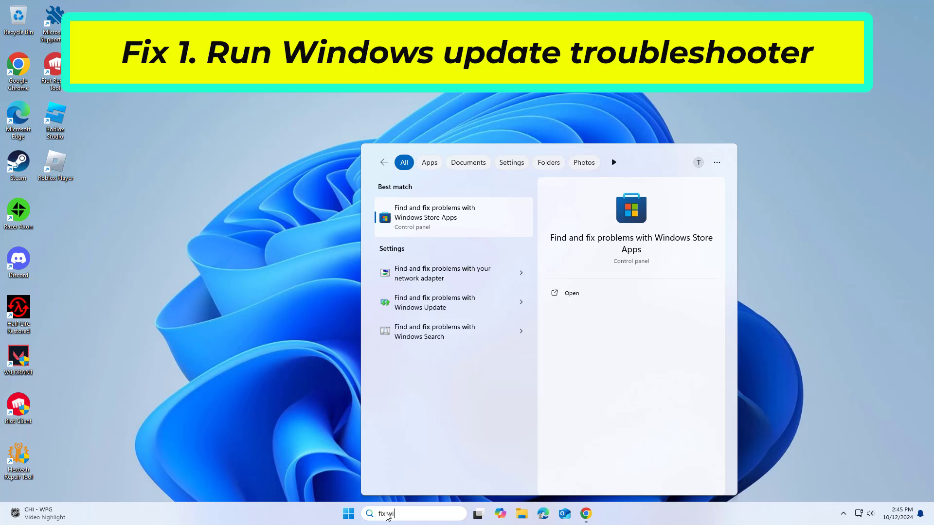
type("ndows")
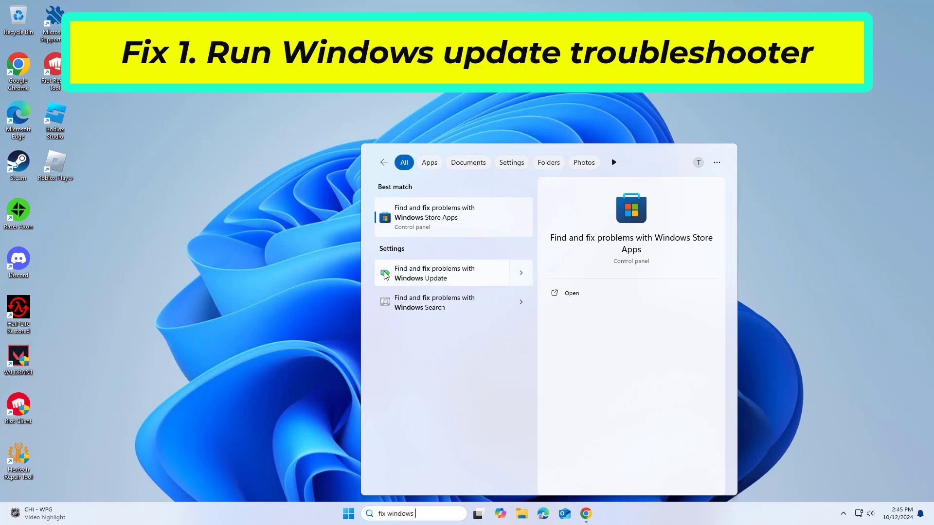
Launch the Windows Update troubleshooter, allow its changes, and start the scan.
left_click(451, 280)
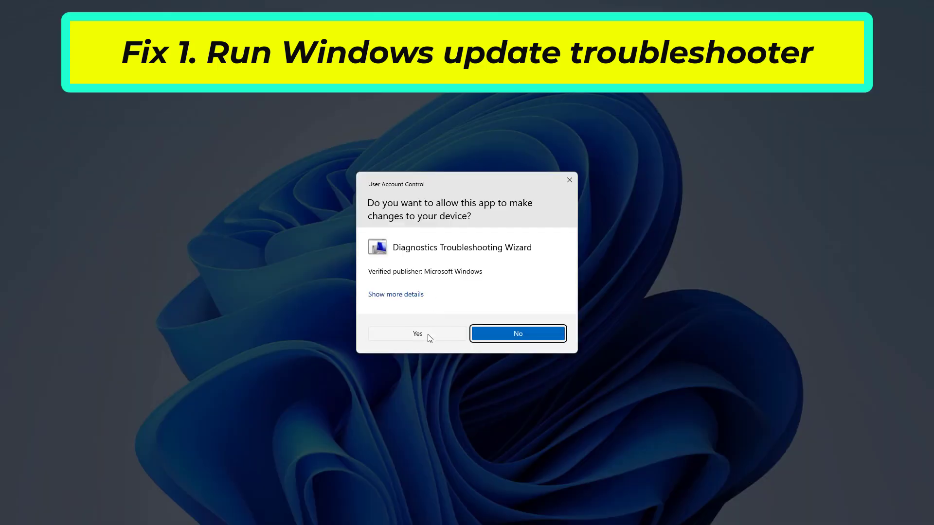
left_click(428, 335)
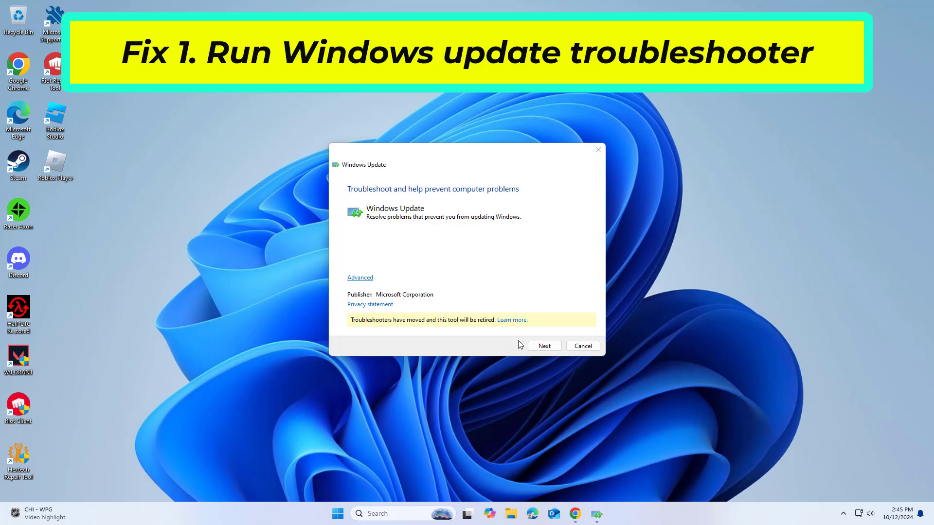
left_click(543, 346)
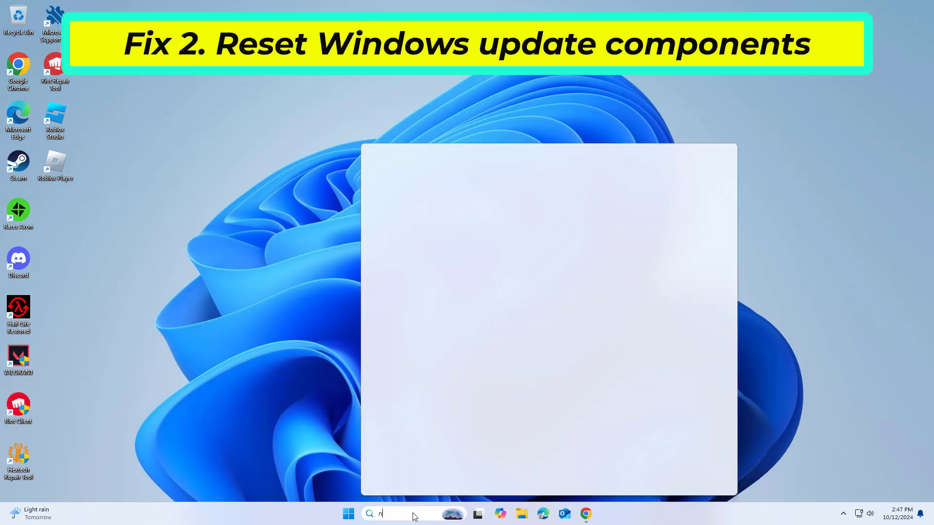
Open Notepad from search and dismiss the cannot-find-file error.
type("otepad")
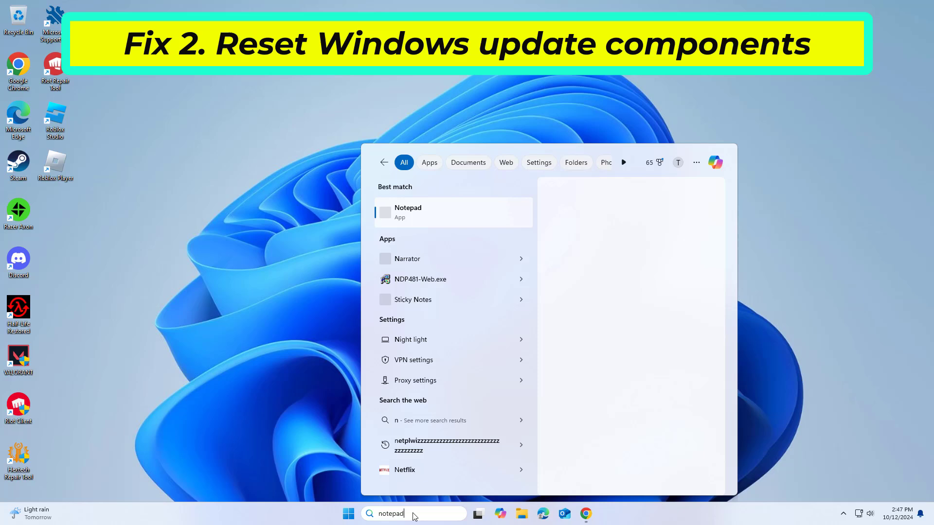
left_click(431, 211)
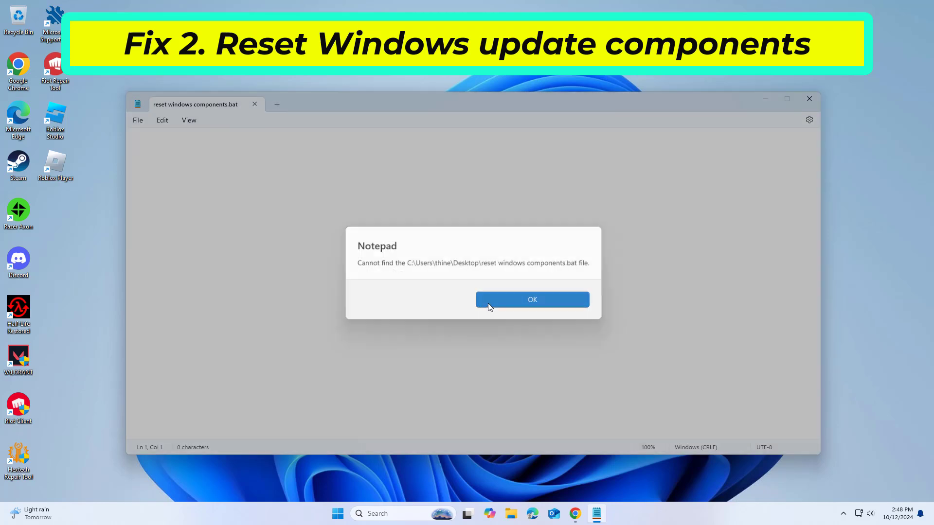
left_click(489, 302)
Paste the Windows Update reset script into the empty note and scroll to its top.
right_click(289, 174)
left_click(316, 236)
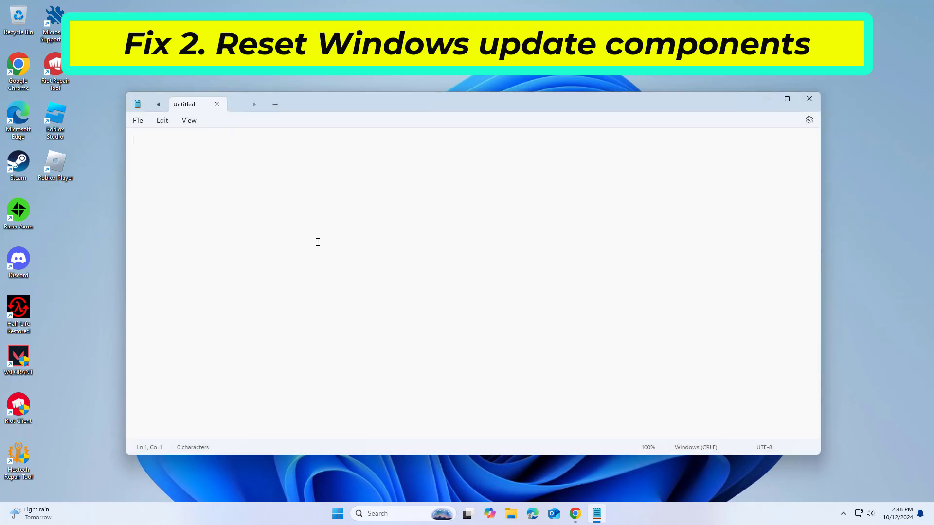
scroll(294, 239, "up", 1)
scroll(294, 240, "up", 2)
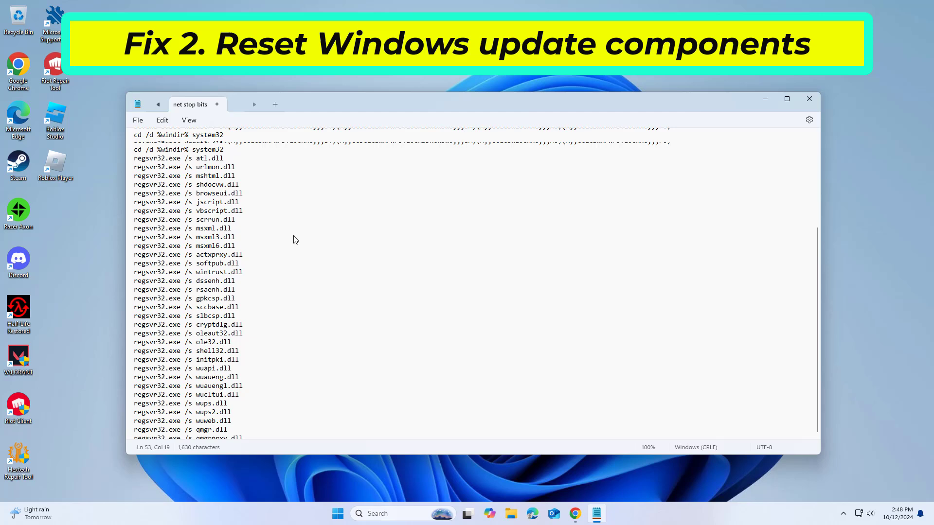
scroll(295, 239, "up", 2)
scroll(272, 226, "up", 1)
left_click(137, 120)
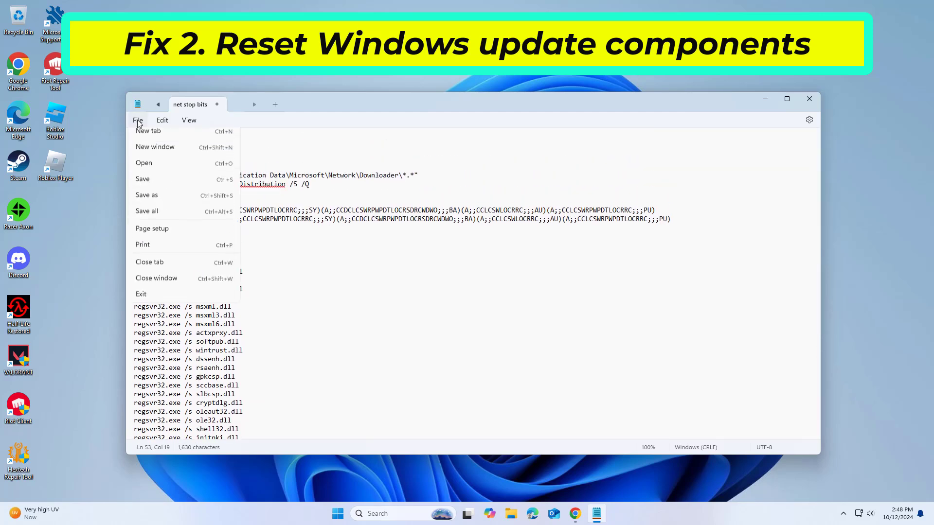
Save the note on the Desktop as 'reset windows components.bat' with type All files.
key("Escape")
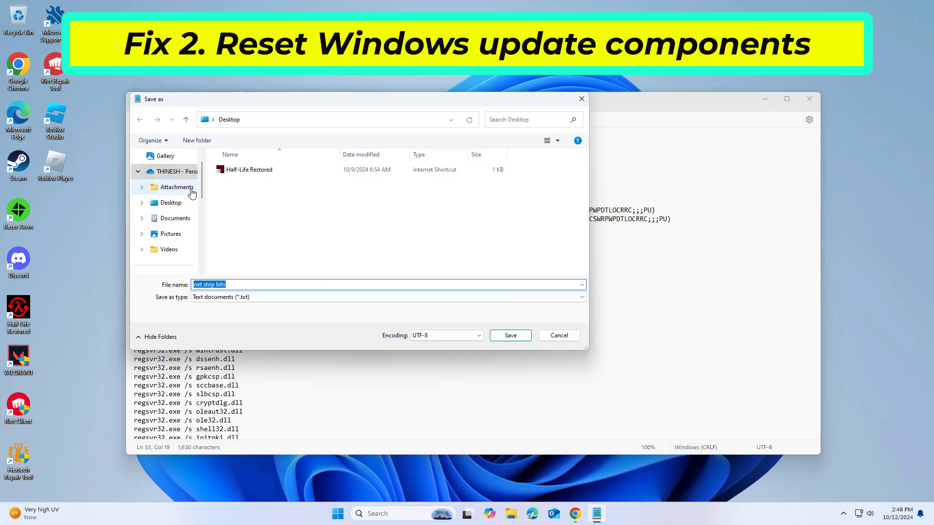
mouse_move(201, 184)
left_mouse_down()
mouse_move(198, 245)
mouse_move(197, 204)
left_mouse_up()
left_click(171, 172)
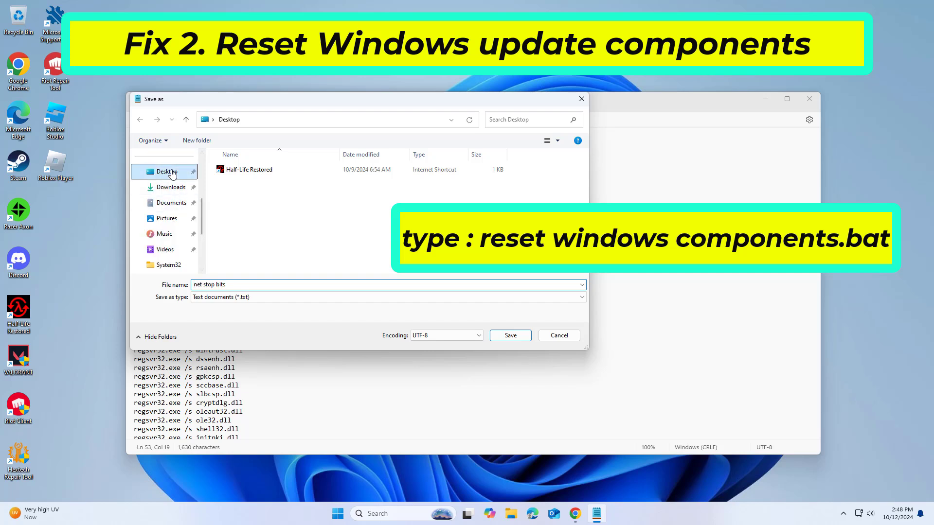
left_click(231, 285)
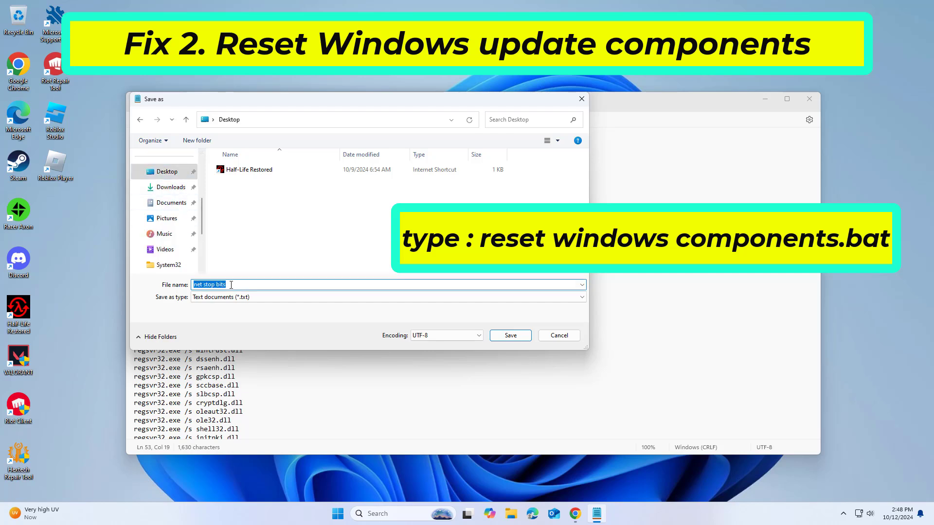
type("r")
type(" co")
type("mponents.bat")
left_click(232, 297)
left_click(224, 314)
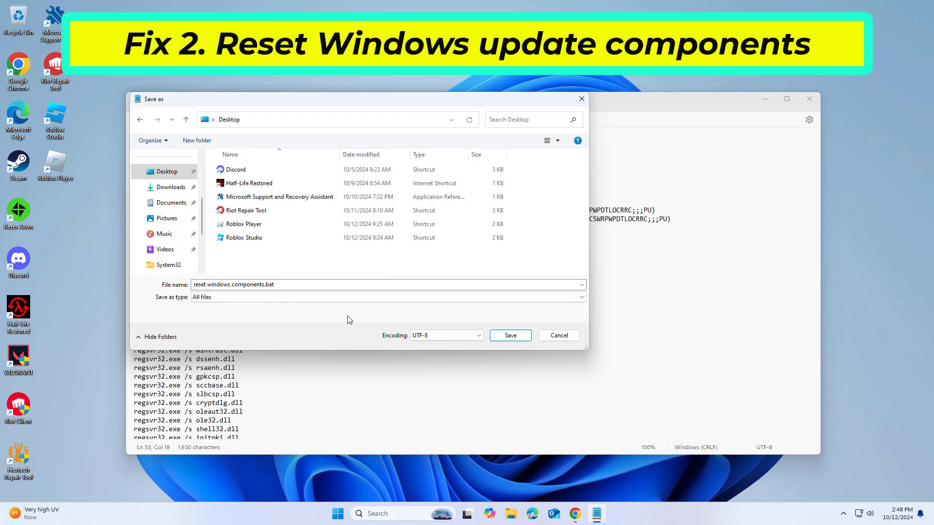
left_click(511, 338)
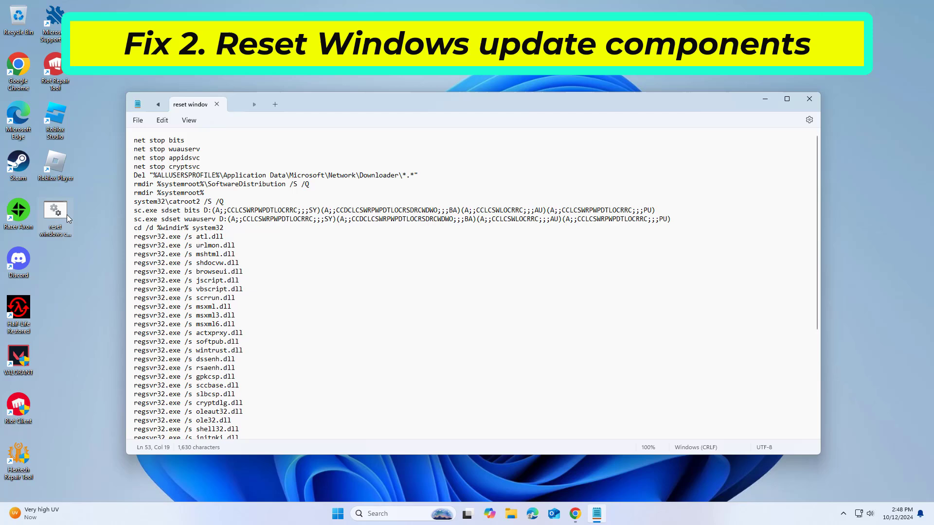
Run the batch file as administrator, close Notepad, and confirm deleting the downloader files.
right_click(68, 215)
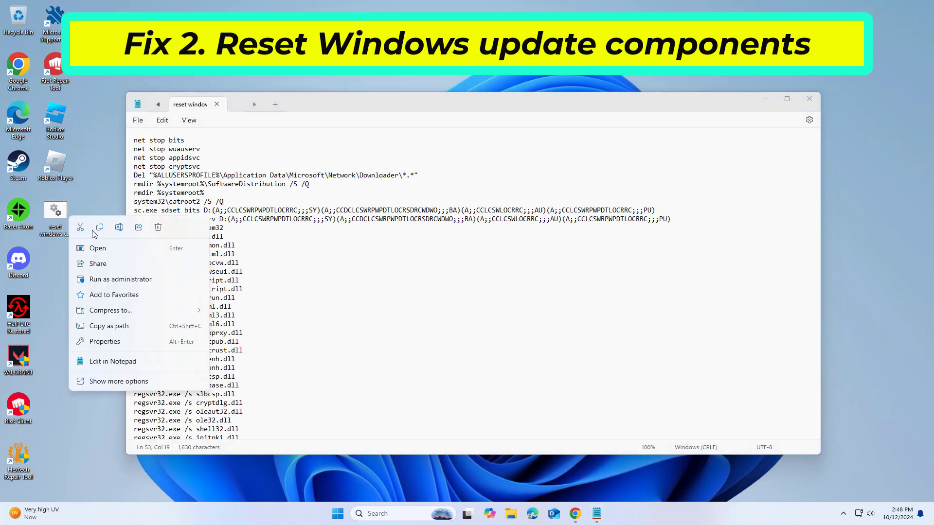
left_click(120, 279)
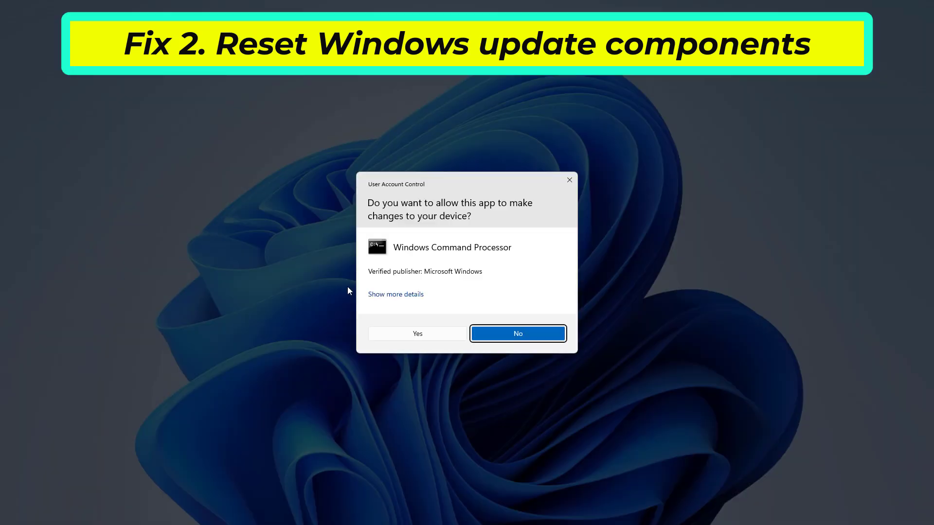
left_click(414, 332)
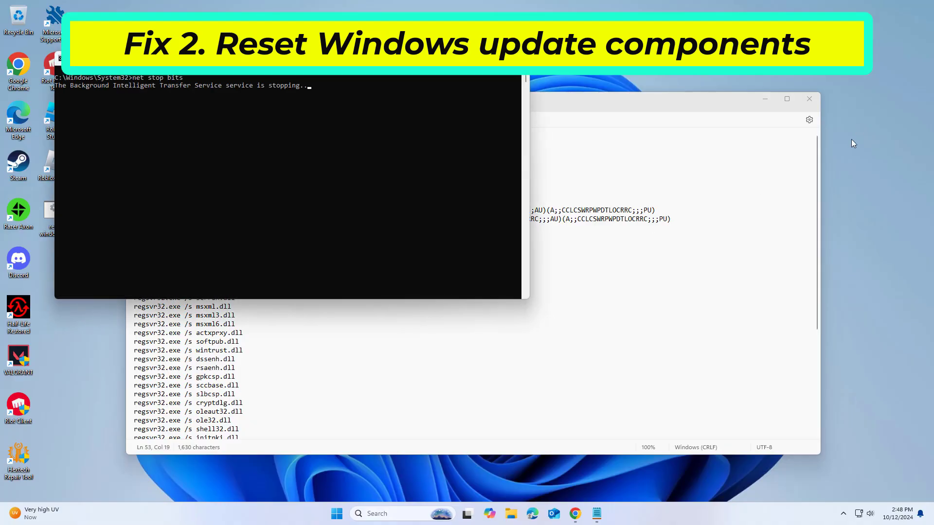
left_click(817, 99)
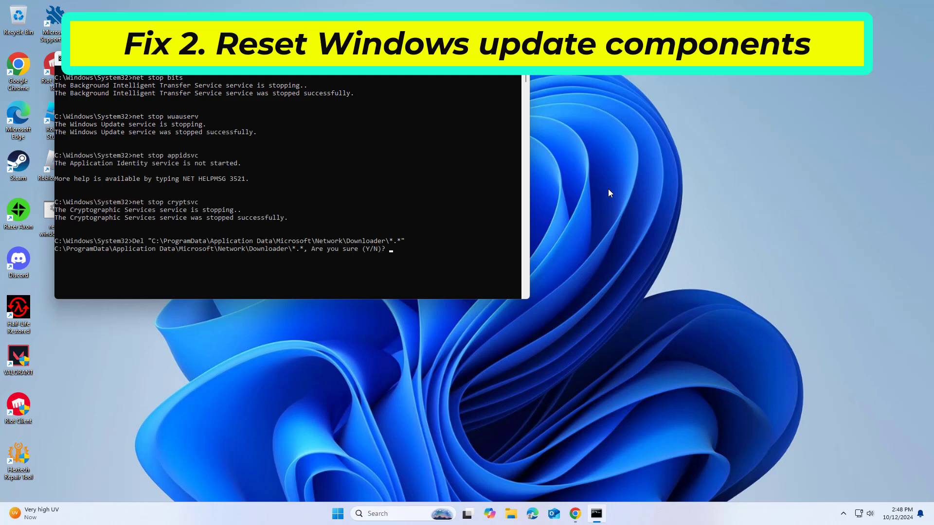
type("y")
key("Return")
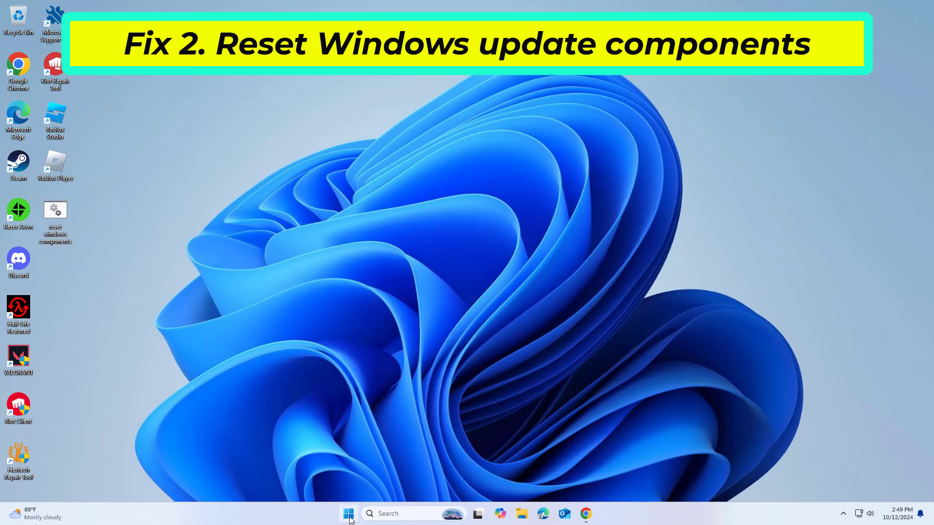
Search Start for cmd and run Command Prompt as administrator.
left_click(348, 514)
left_click(587, 480)
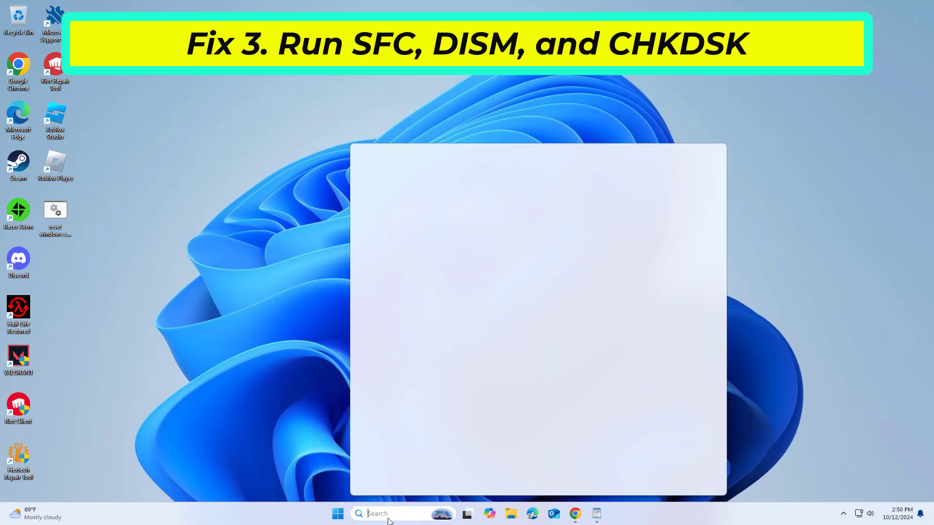
type("cmd")
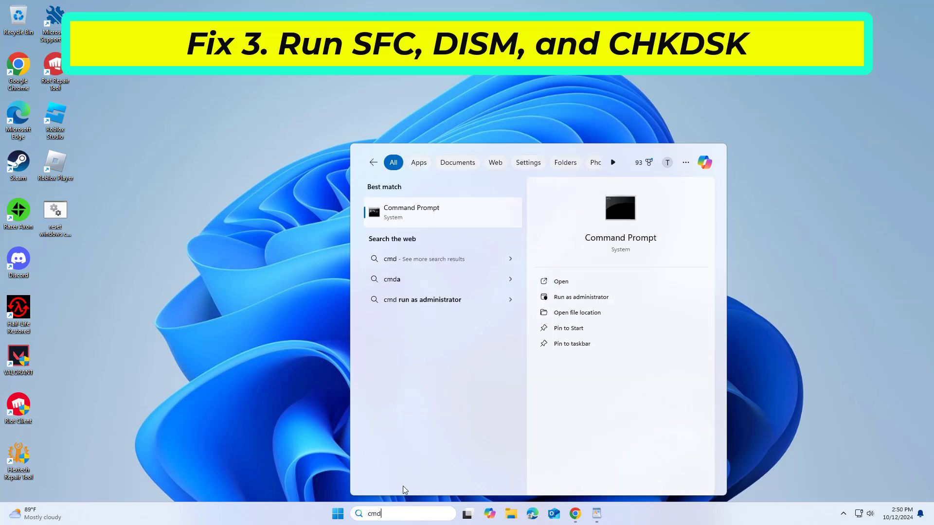
right_click(403, 213)
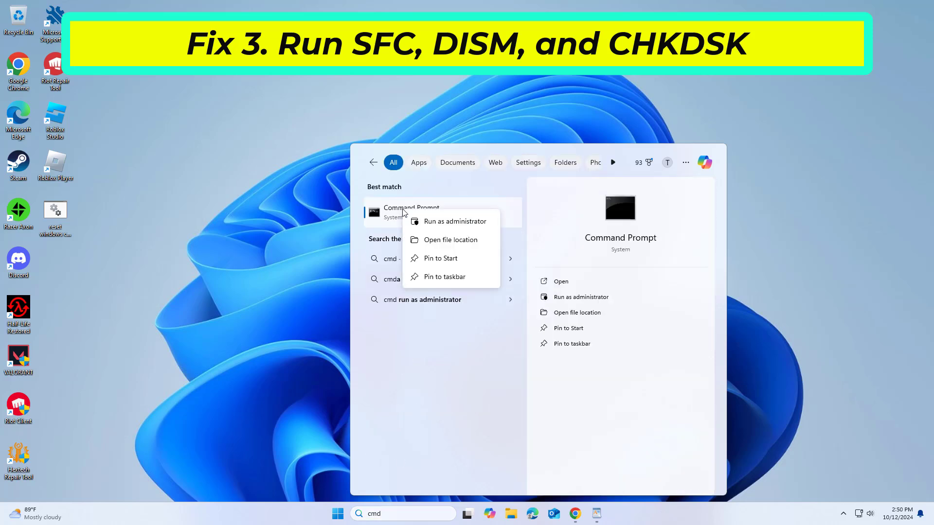
left_click(454, 222)
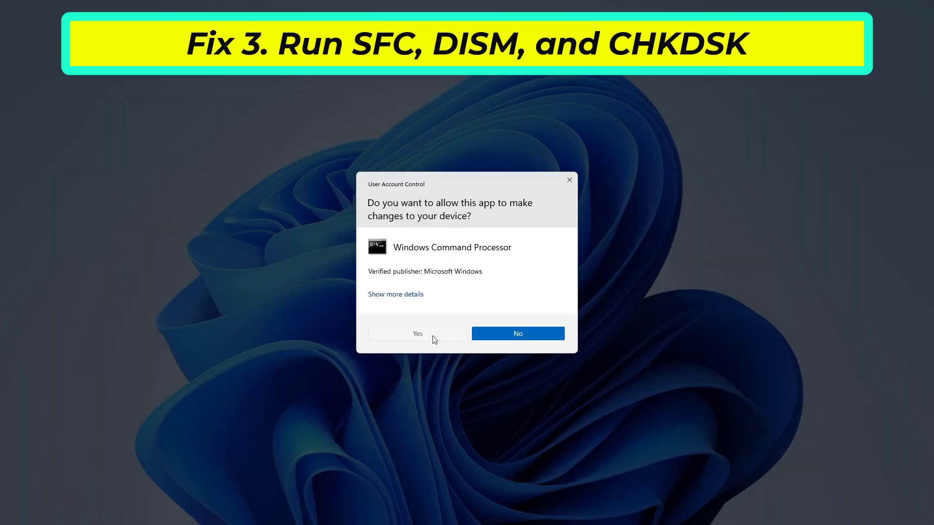
Approve the elevated console and copy 'sfc /scannow' from the WordPad command list.
left_click(433, 336)
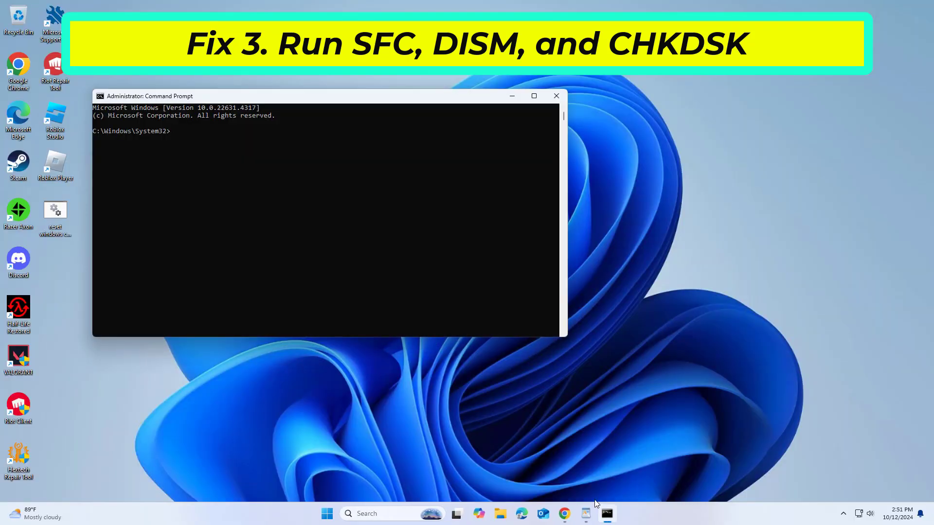
left_click(586, 513)
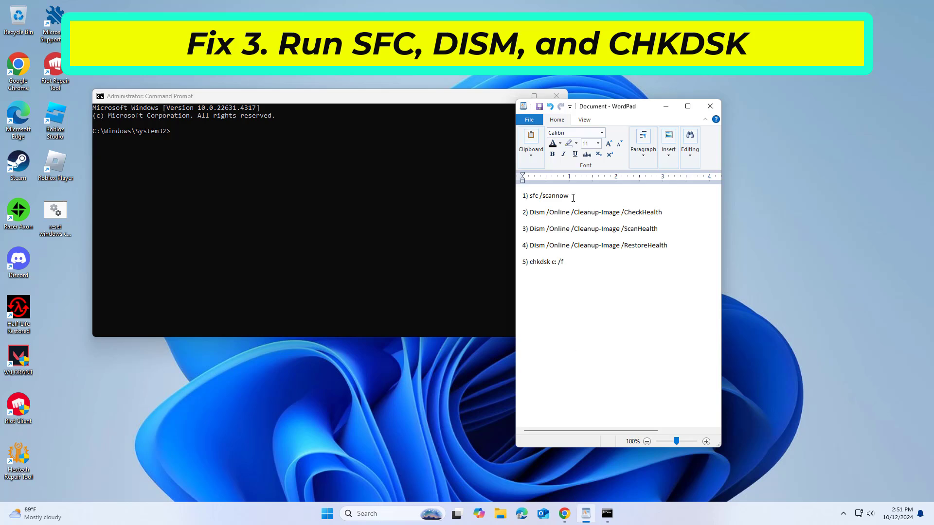
left_click_drag(541, 196, 568, 197)
left_click(579, 199)
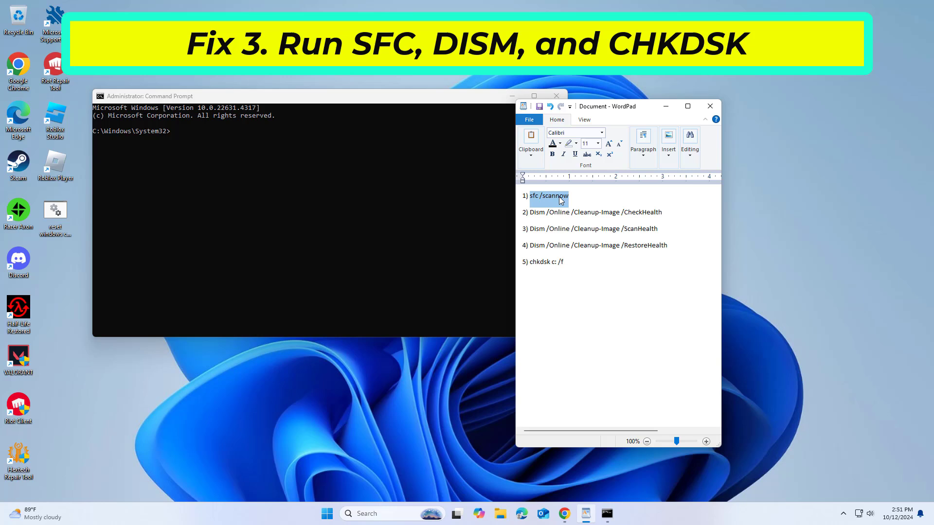
right_click(561, 197)
left_click(579, 214)
Paste 'sfc /scannow' into the administrator console and run it.
right_click(425, 102)
left_click(521, 196)
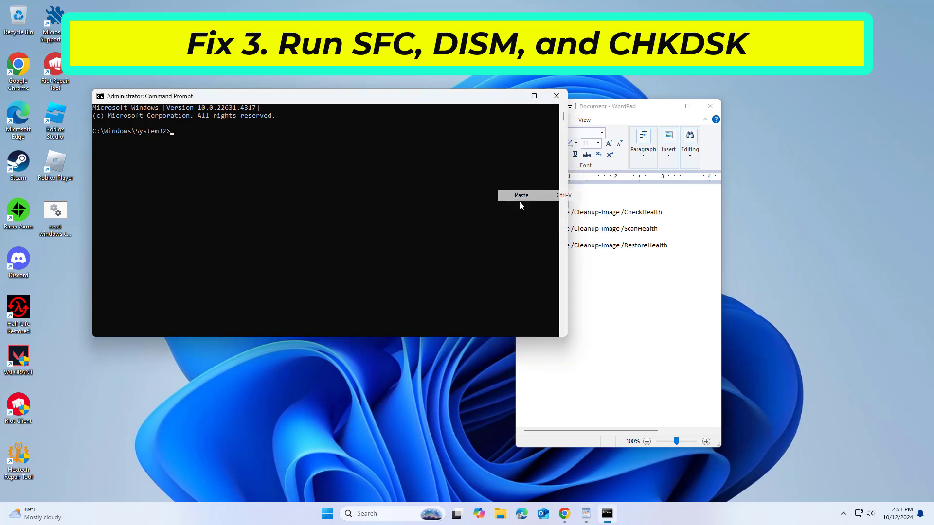
key("Return")
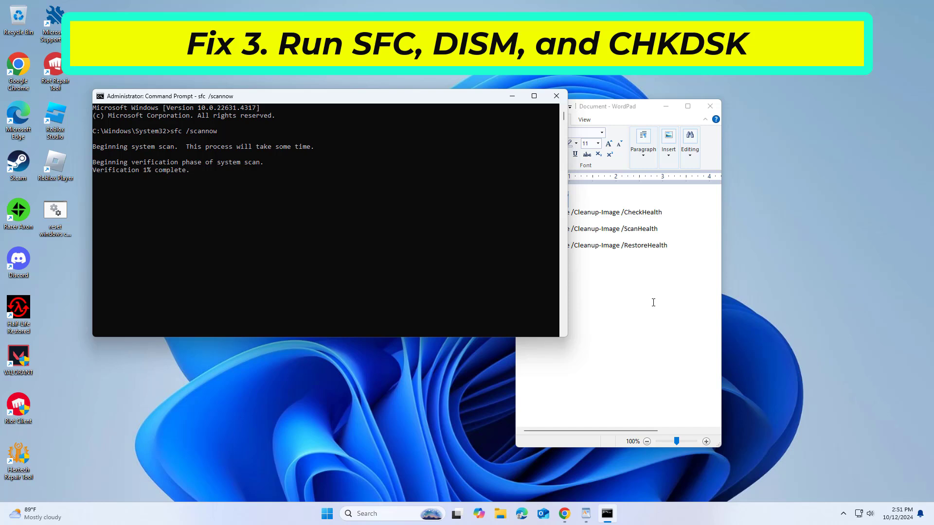
Bring WordPad forward and review the DISM and chkdsk command lines.
left_click(626, 109)
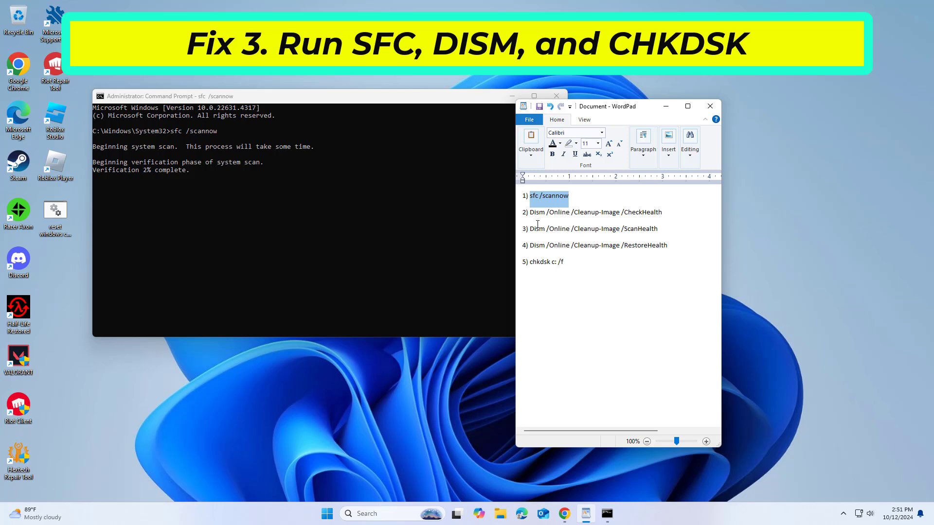
mouse_move(530, 212)
left_mouse_down()
mouse_move(633, 232)
mouse_move(560, 262)
mouse_move(574, 269)
left_mouse_up()
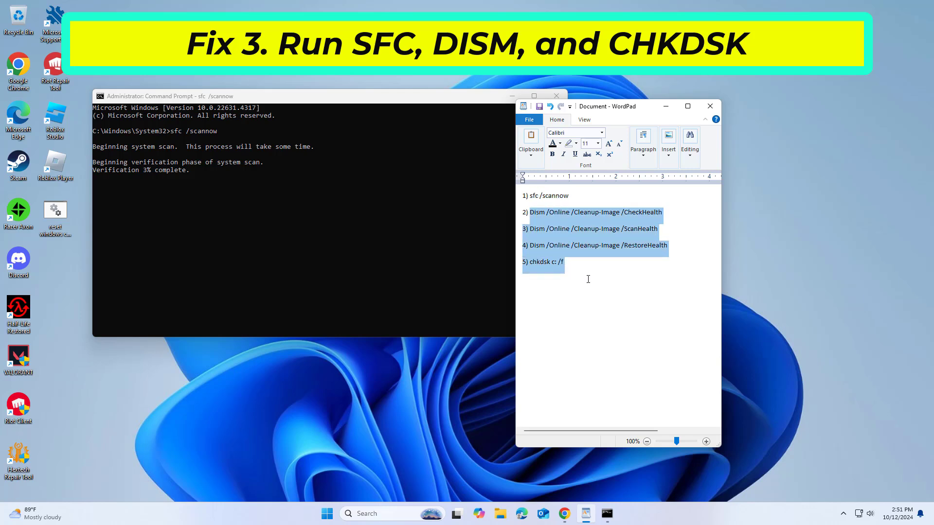
left_click(588, 279)
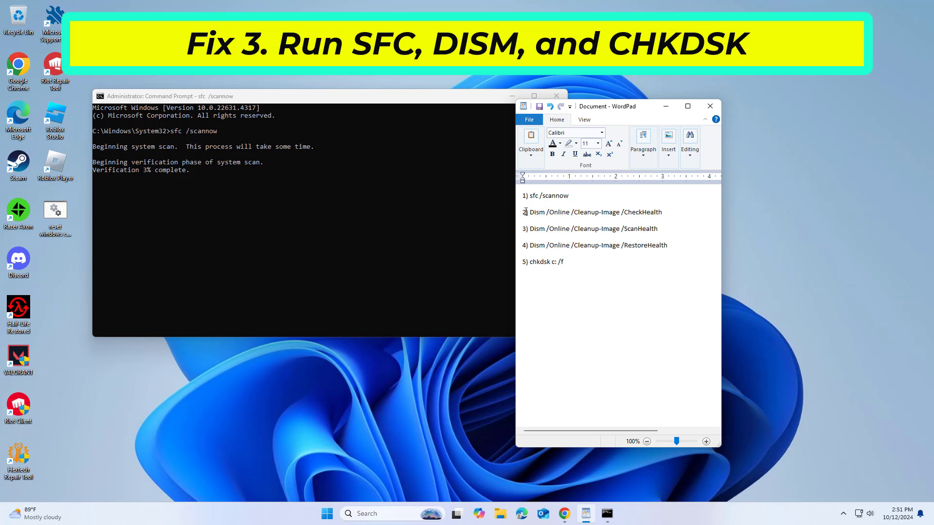
mouse_move(585, 270)
left_mouse_down()
mouse_move(530, 222)
mouse_move(575, 268)
left_mouse_up()
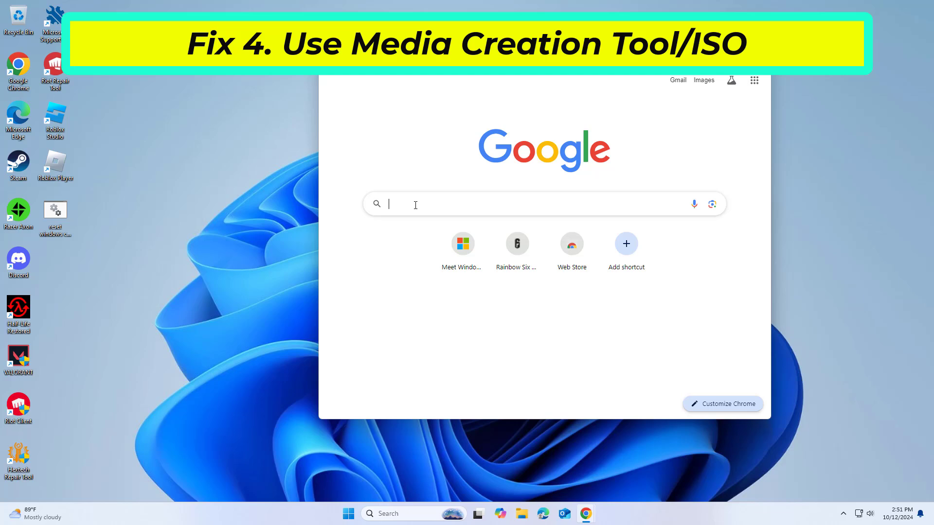
Enter 'media creation tool' in Chrome's Google search box.
type("m")
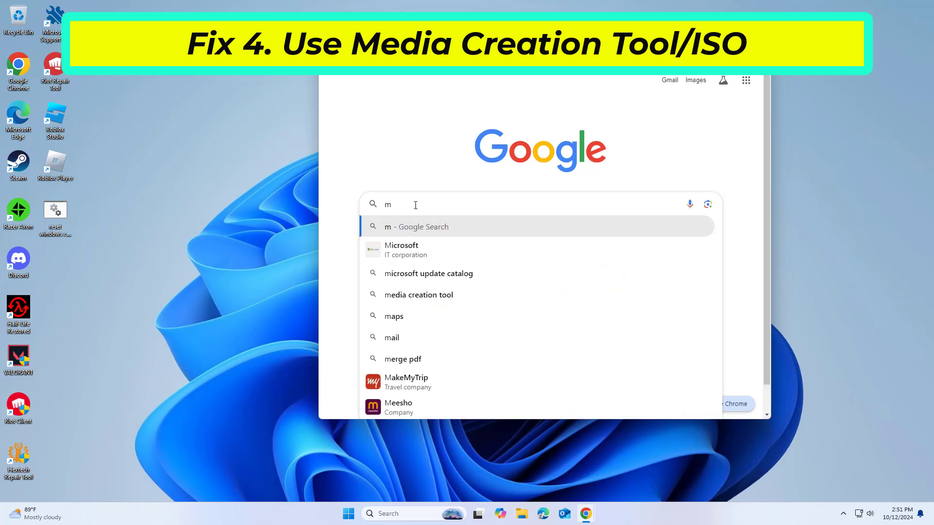
type("edia cr")
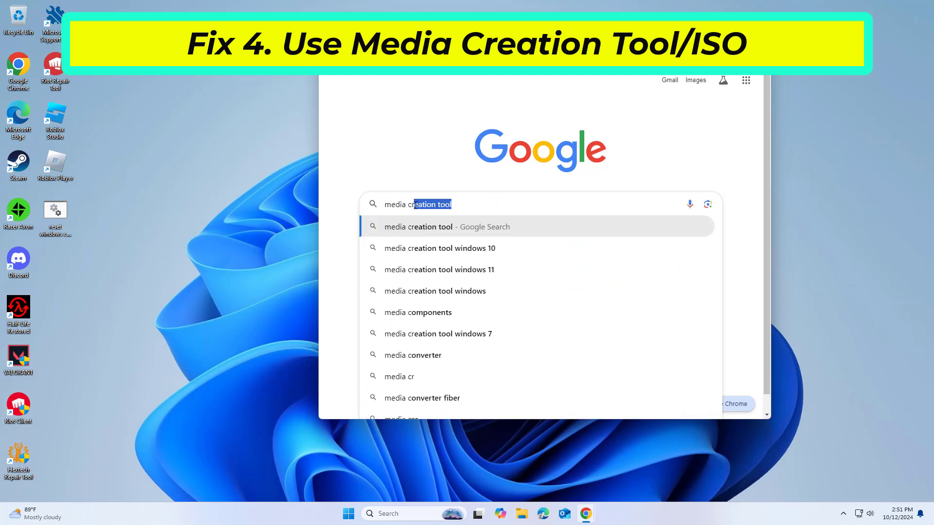
type("eation ")
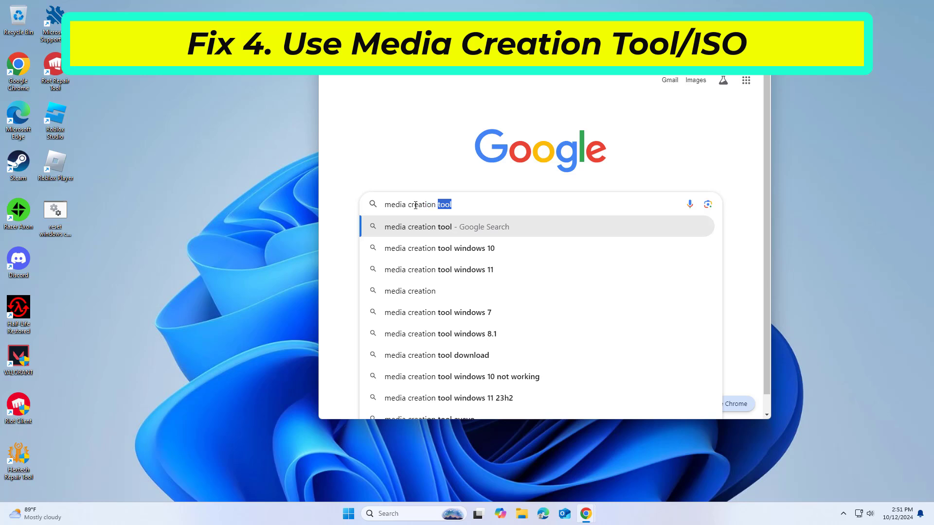
type("tool")
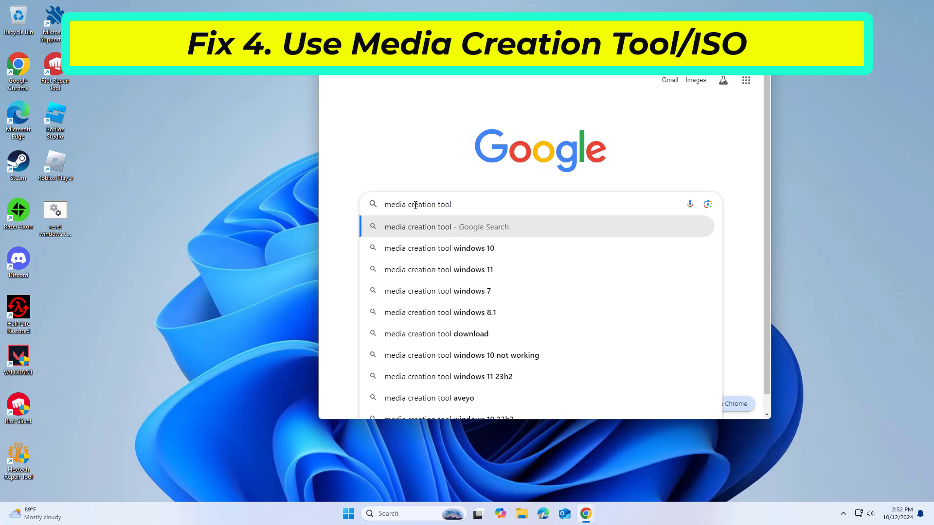